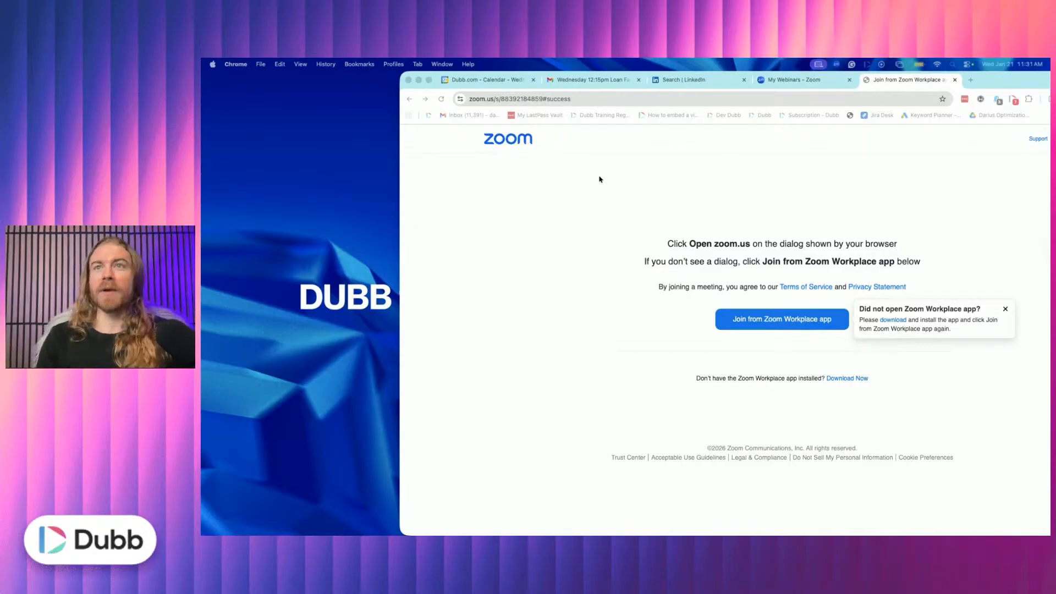
# - Open dubb.com in a new browser tab and reposition the window so the whole dashboard is in view
pyautogui.click(972, 81)
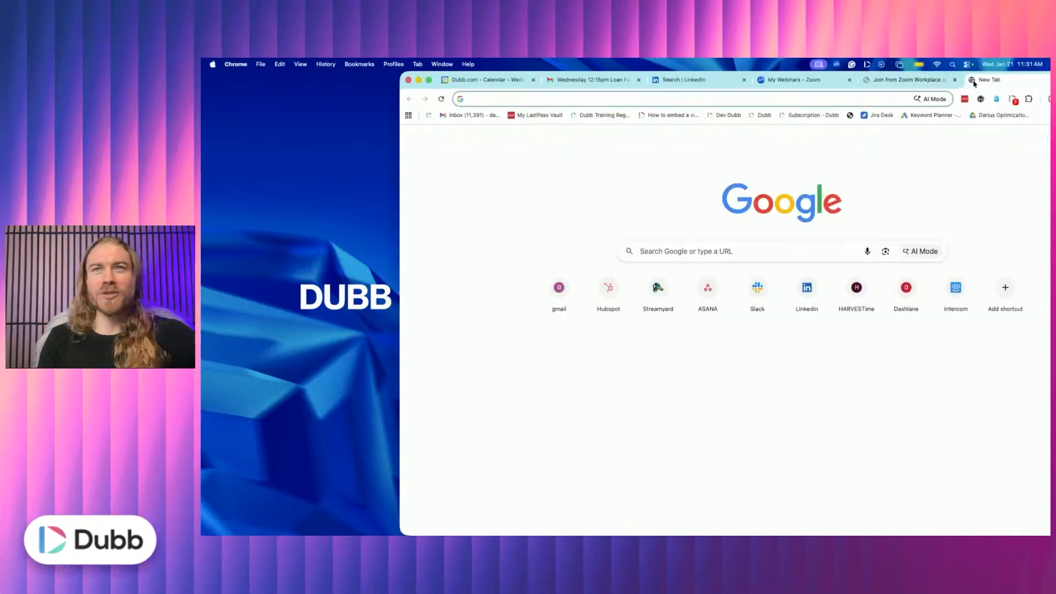
pyautogui.write('dubb.com')
pyautogui.press('Return')
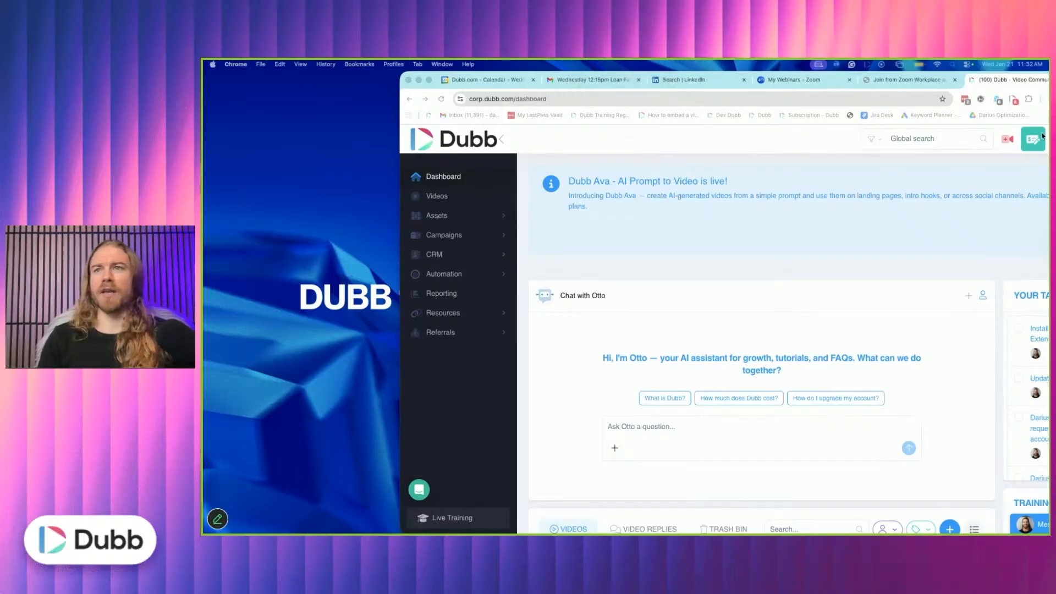
pyautogui.moveTo(982, 74); pyautogui.dragTo(771, 61)
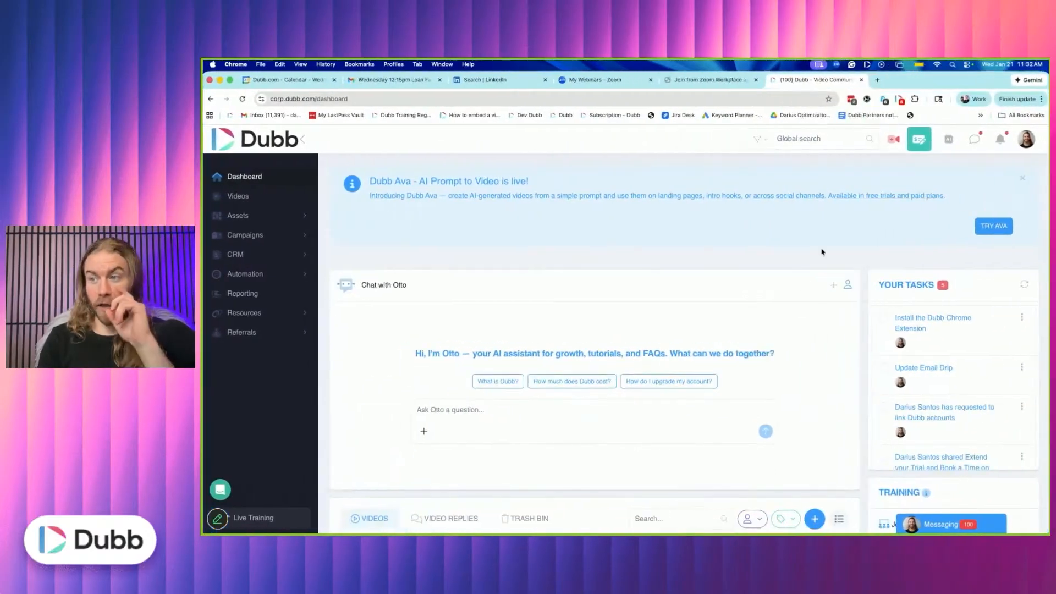
# - Find the Training section on the dashboard and highlight the live Zoom training entry
pyautogui.scroll(-2, 887, 327)
pyautogui.scroll(-5, 886, 326)
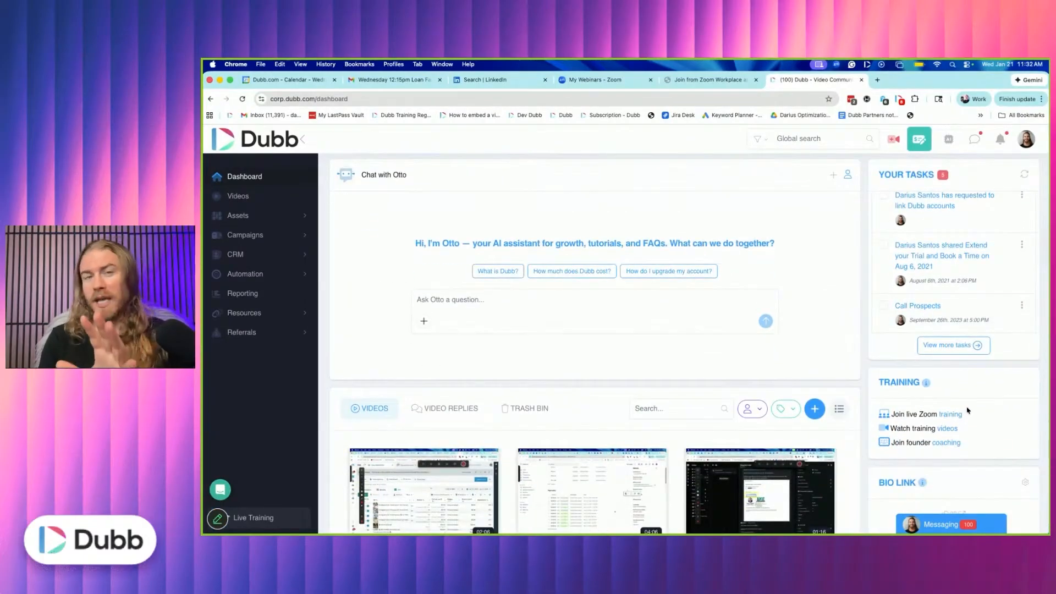
pyautogui.moveTo(964, 414); pyautogui.dragTo(877, 414)
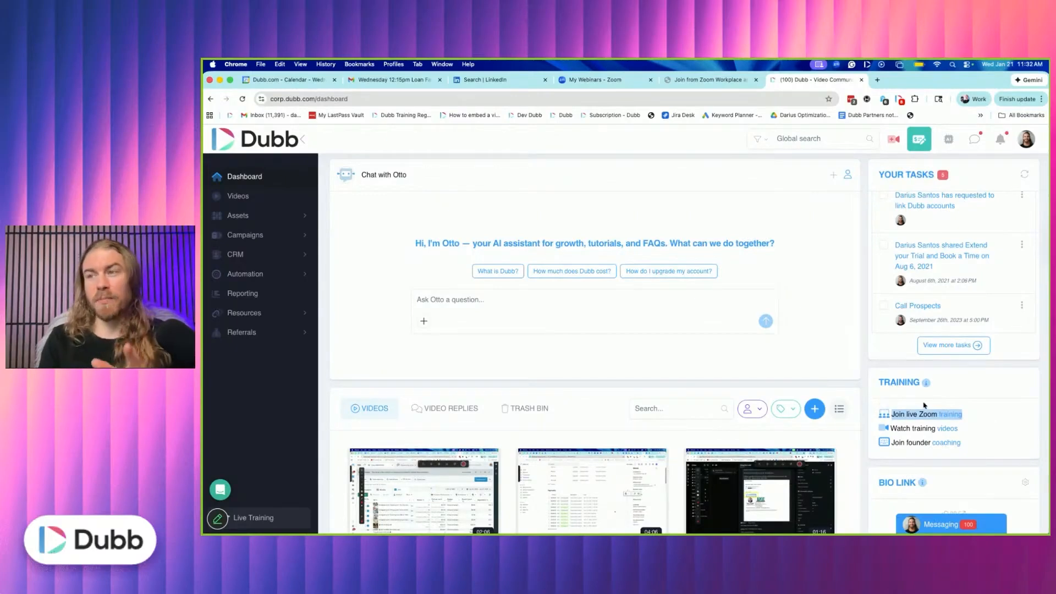
pyautogui.click(974, 409)
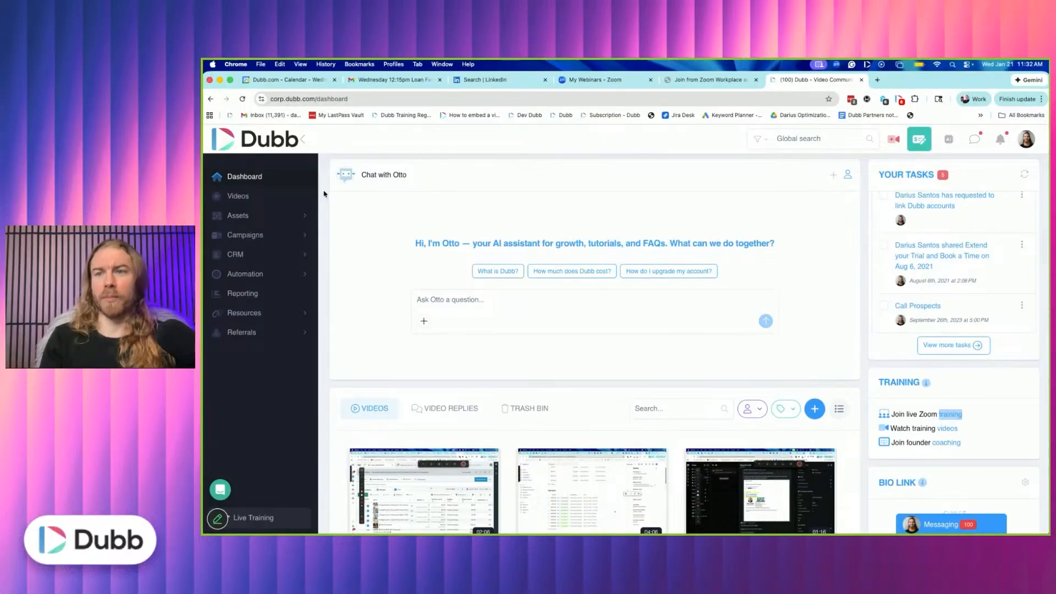
# - Open the public page of the Real Estate Coaching - Past Sessions showcase and browse its video gallery
pyautogui.click(216, 217)
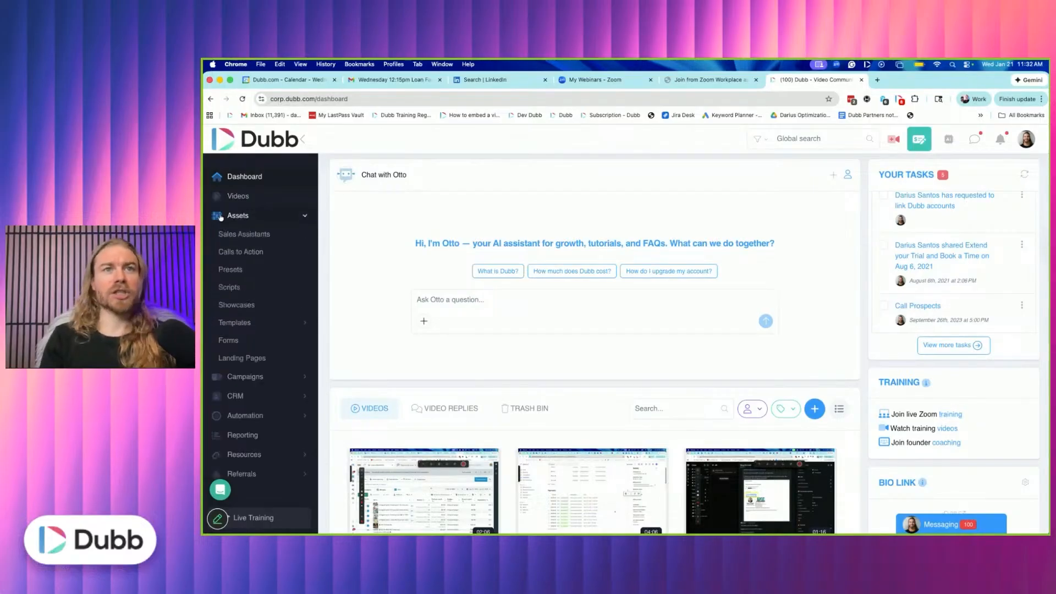
pyautogui.click(237, 305)
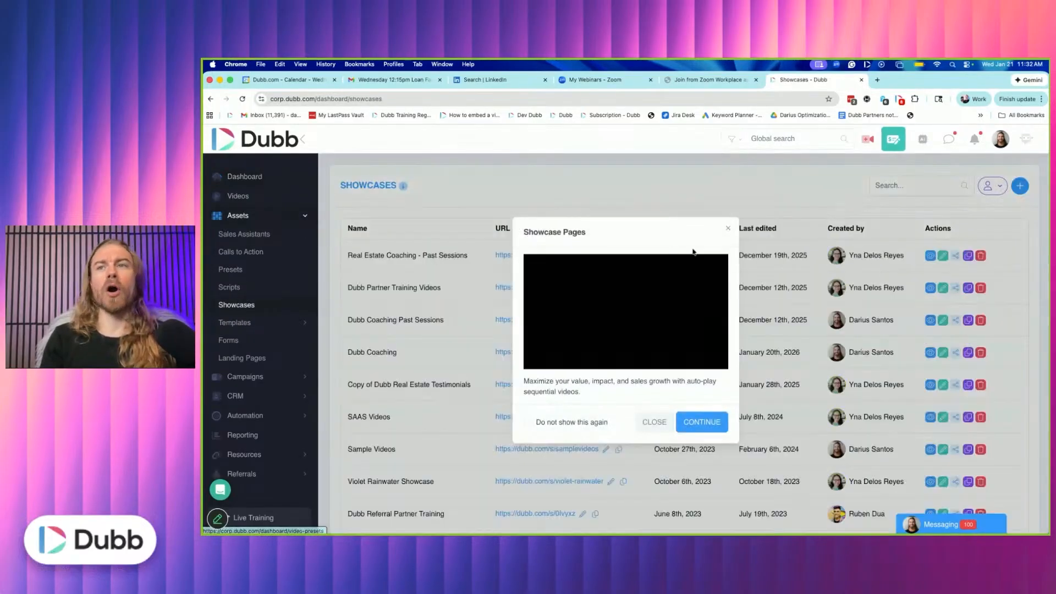
pyautogui.click(729, 230)
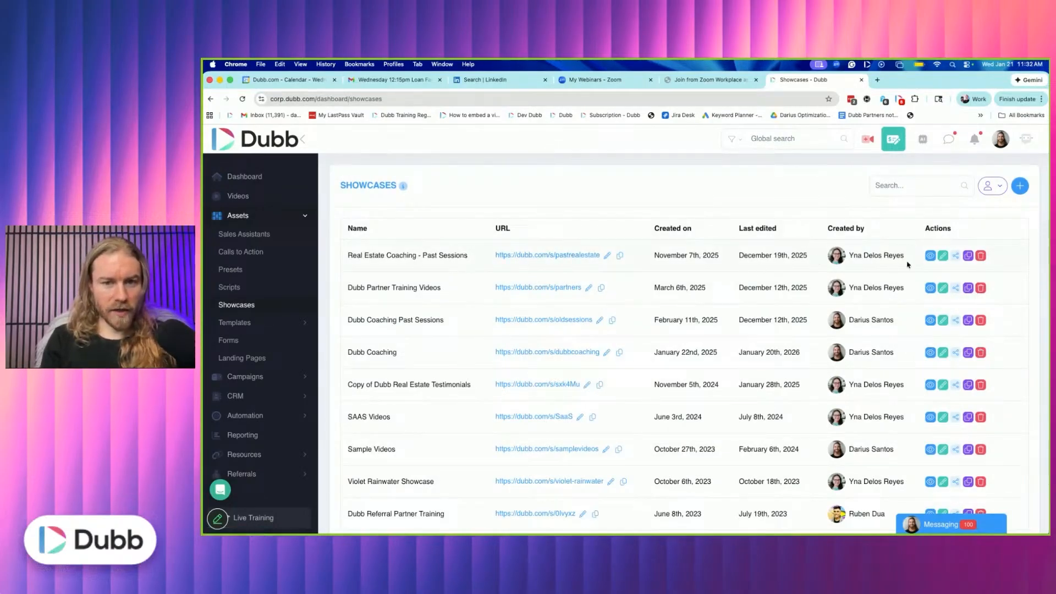
pyautogui.click(930, 255)
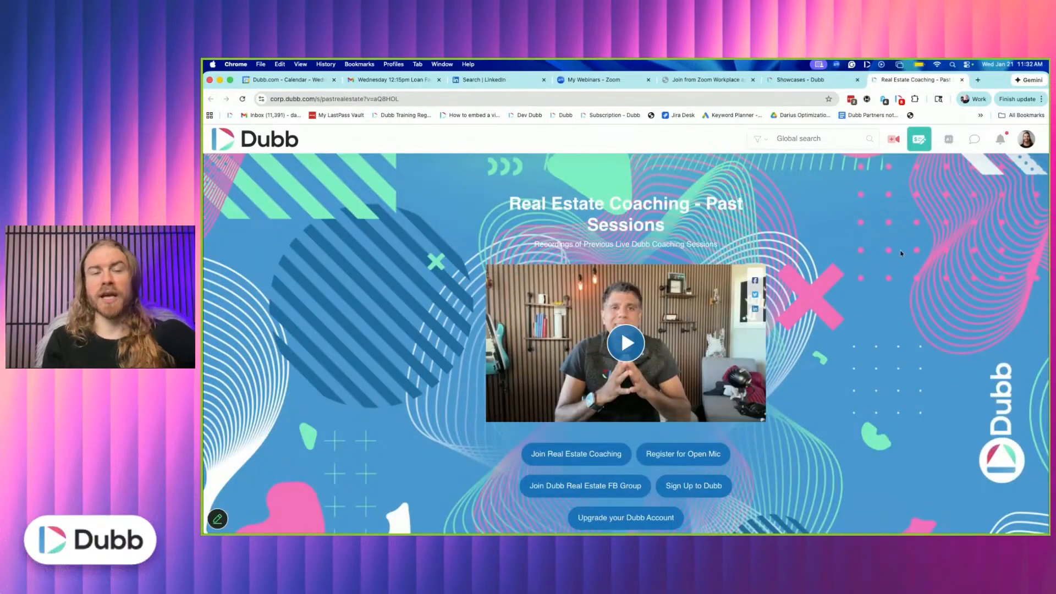
pyautogui.scroll(-5, 792, 330)
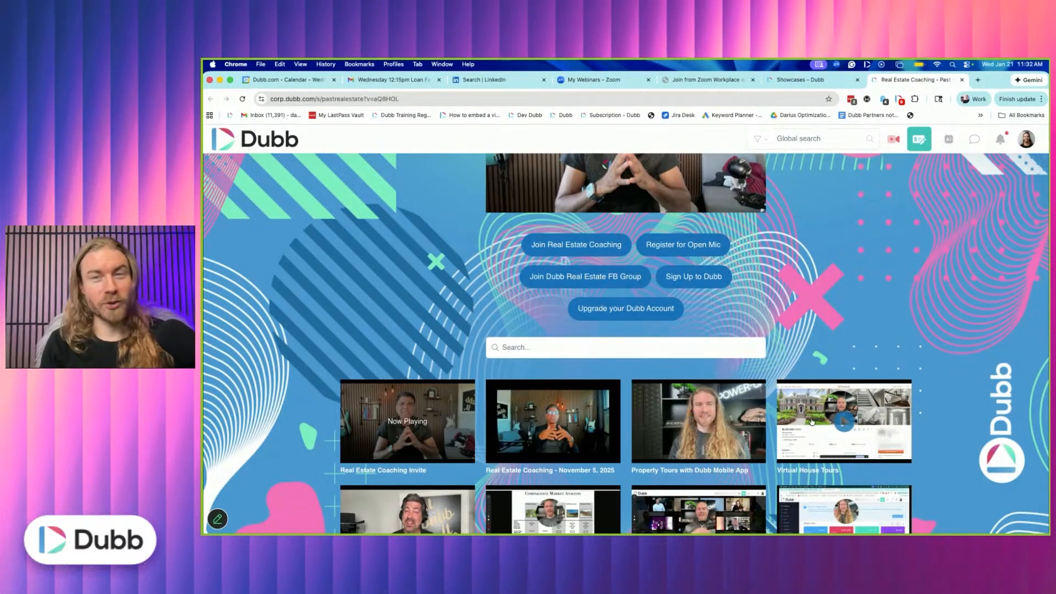
pyautogui.scroll(-3, 675, 431)
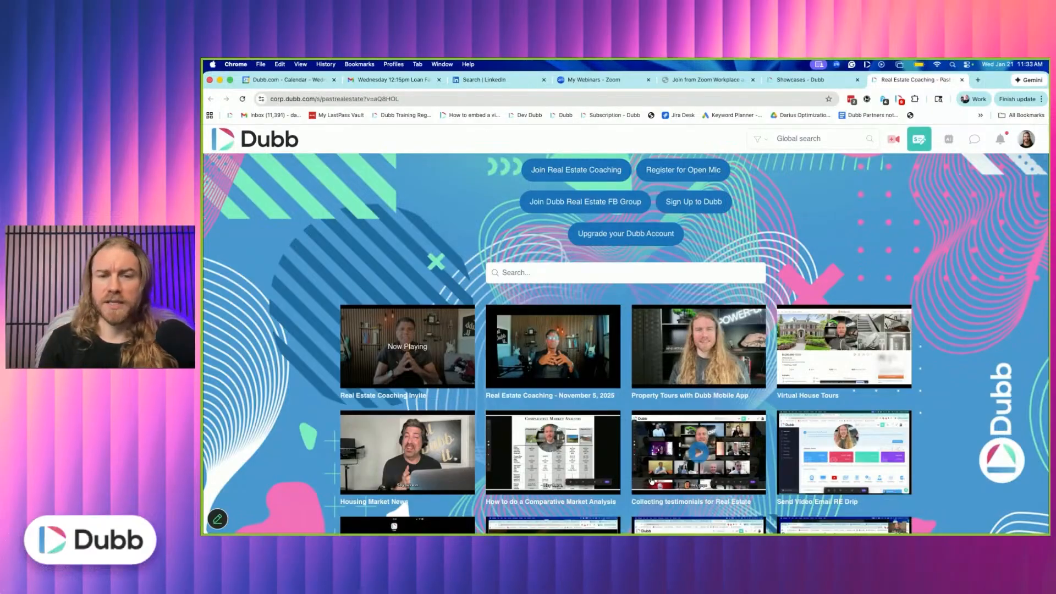
pyautogui.scroll(-3, 650, 480)
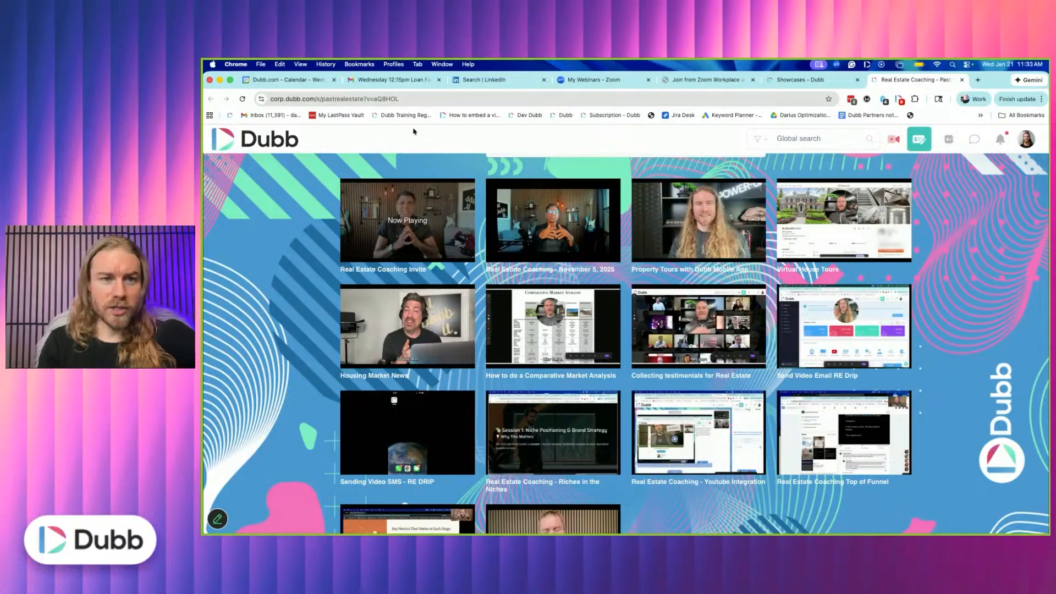
# - Copy the web address of the Real Estate Coaching - Past Sessions page
pyautogui.click(444, 99)
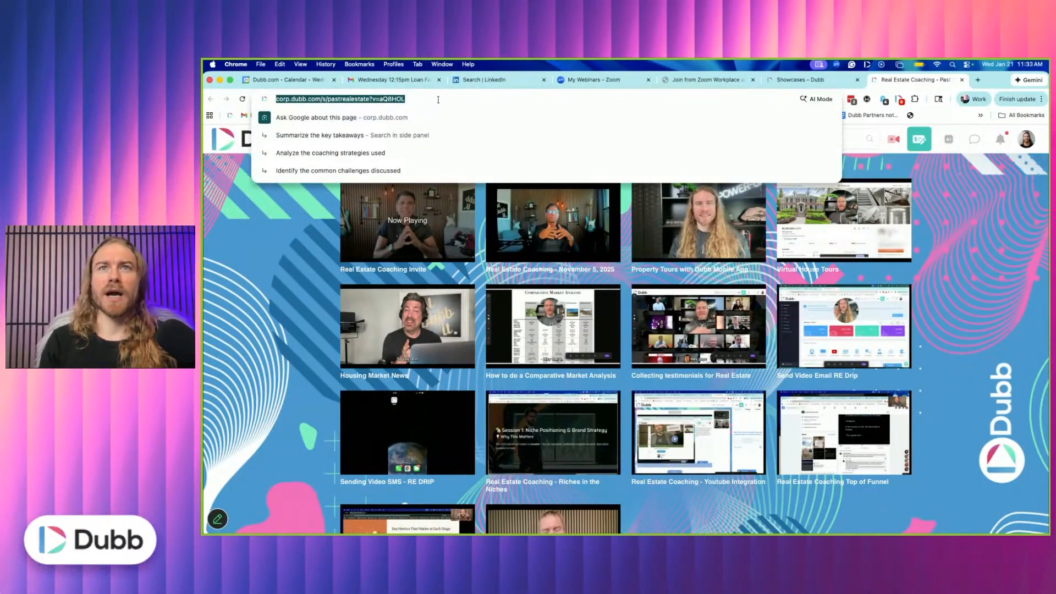
pyautogui.rightClick(439, 100)
pyautogui.click(460, 182)
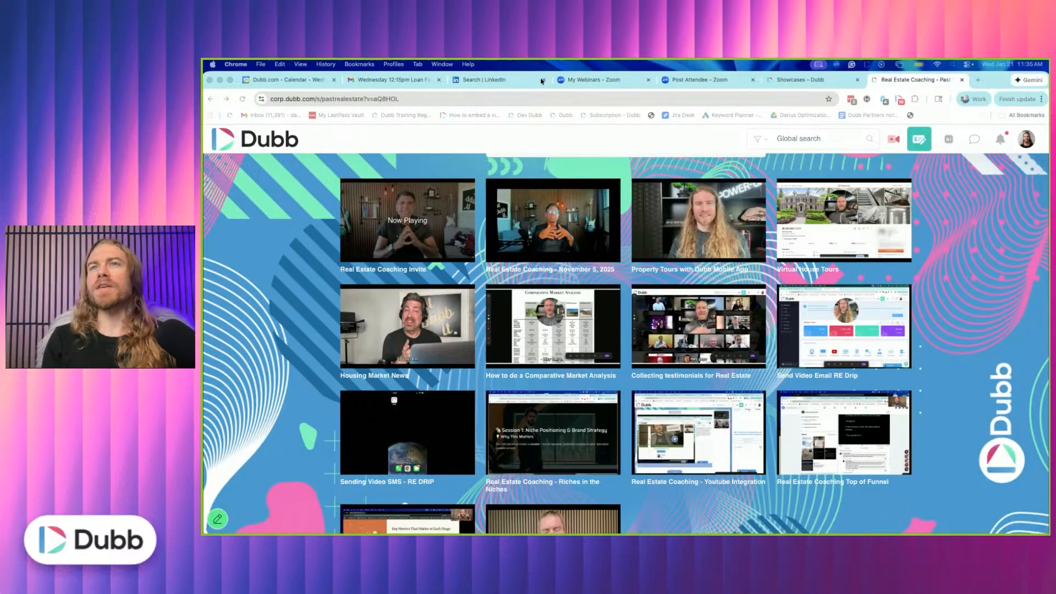
# - Return to the dashboard's assets, start a new form in Forms and look over its settings
pyautogui.click(805, 82)
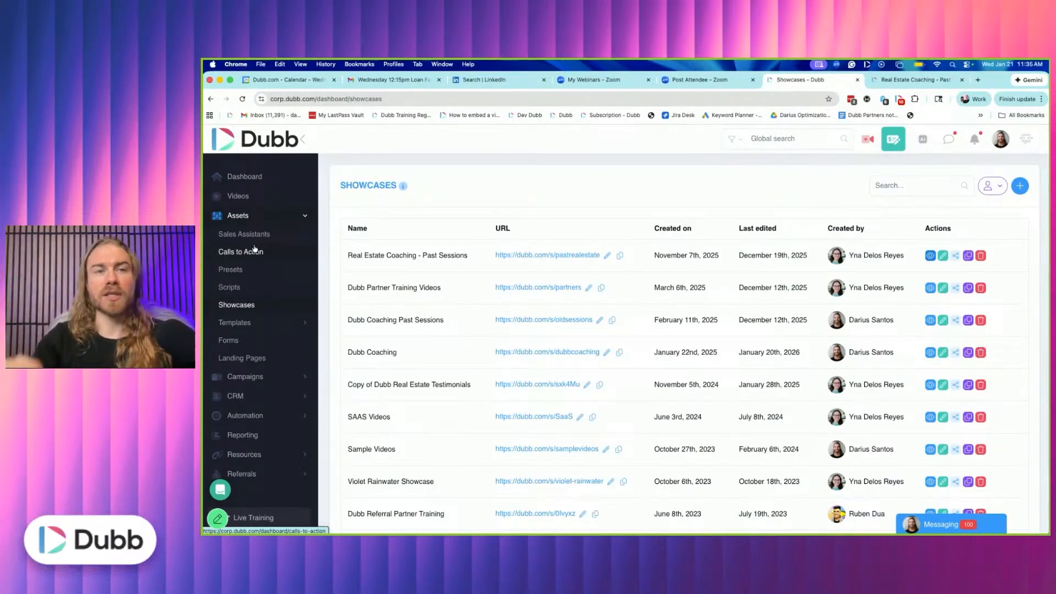
pyautogui.click(228, 340)
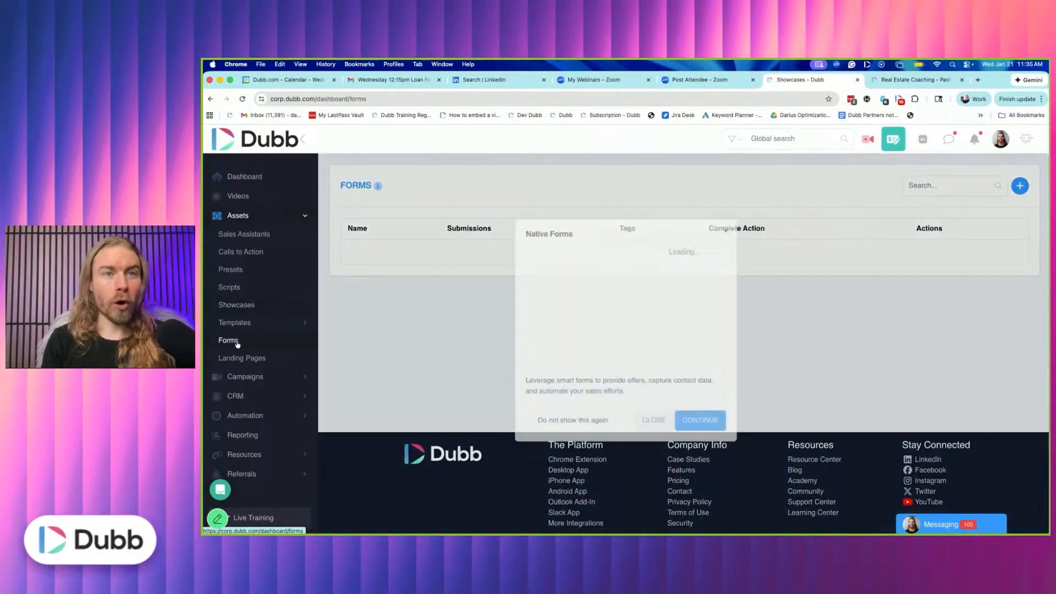
pyautogui.click(729, 228)
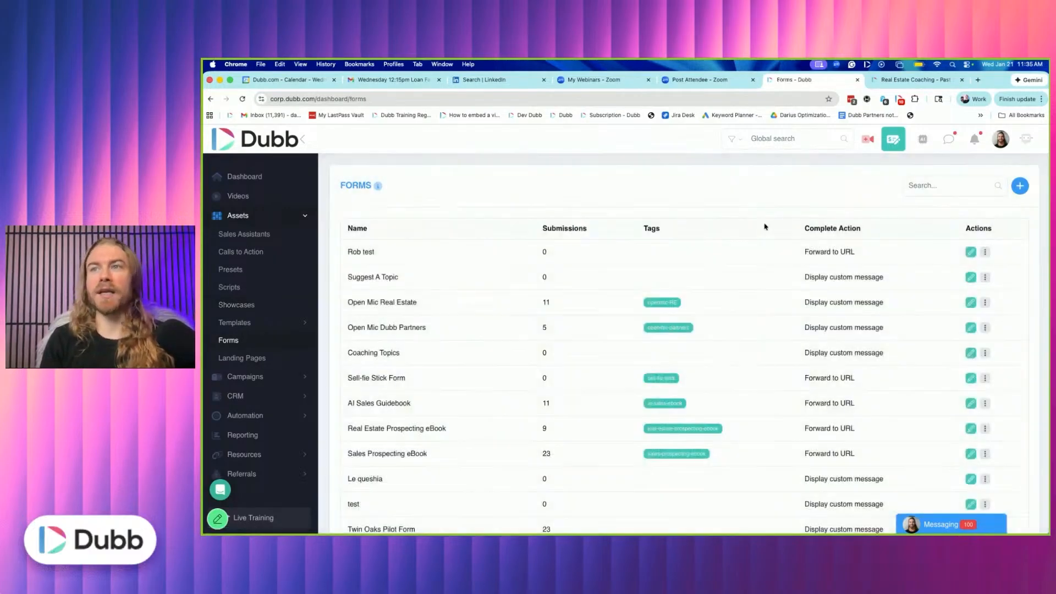
pyautogui.click(1020, 186)
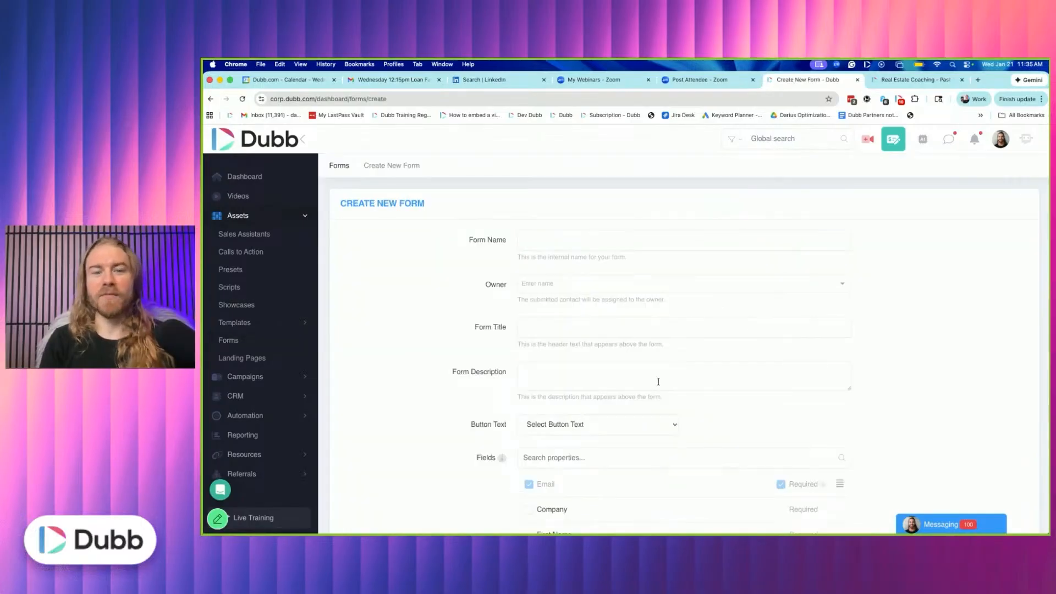
pyautogui.scroll(-2, 658, 381)
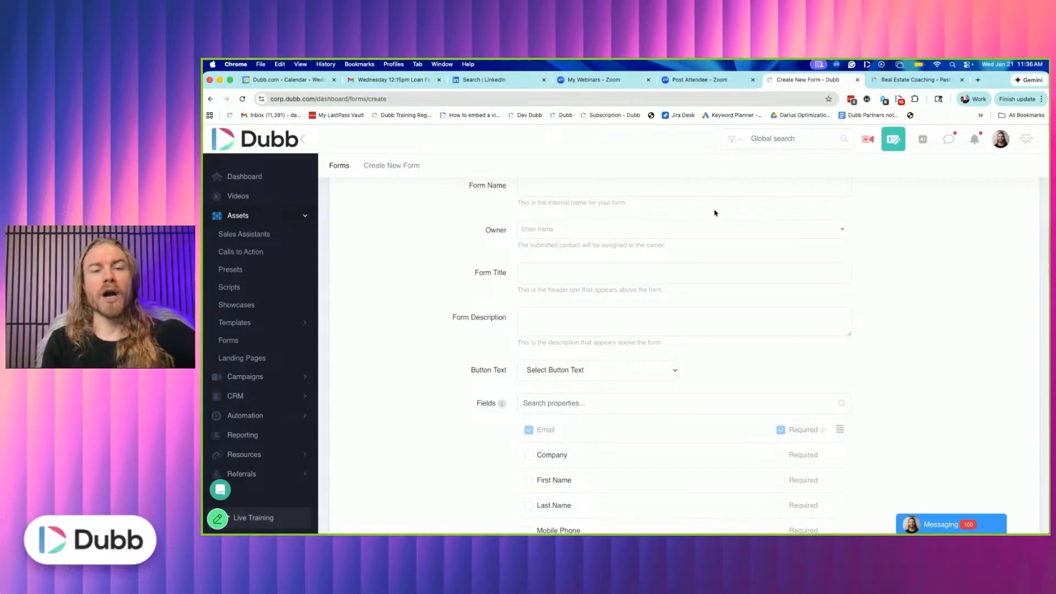
# - Go back to the Real Estate Coaching - Past Sessions page and examine the rest of its videos
pyautogui.click(903, 84)
pyautogui.scroll(-2, 790, 365)
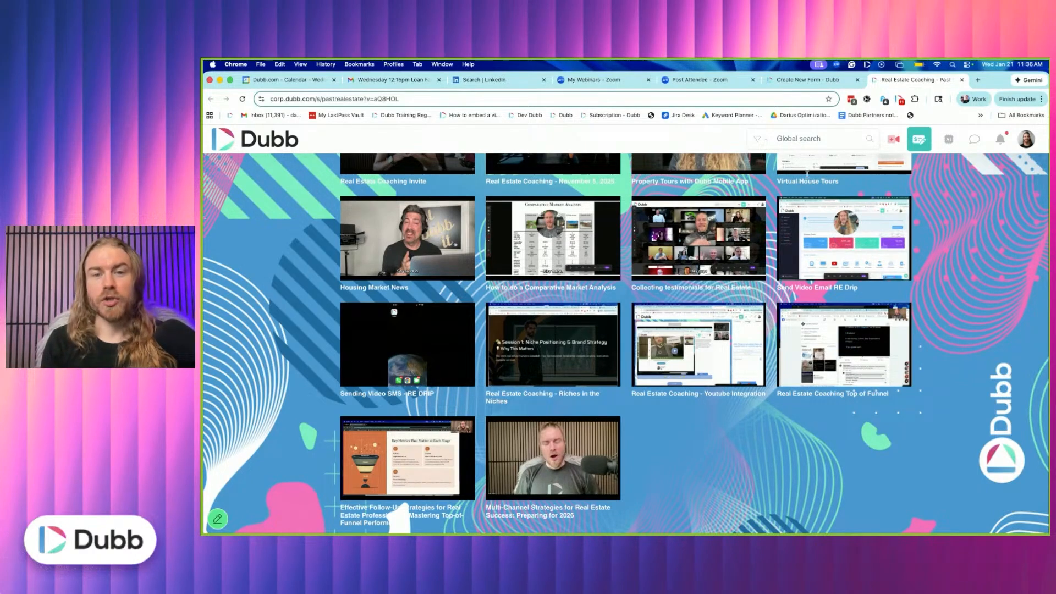
pyautogui.click(799, 83)
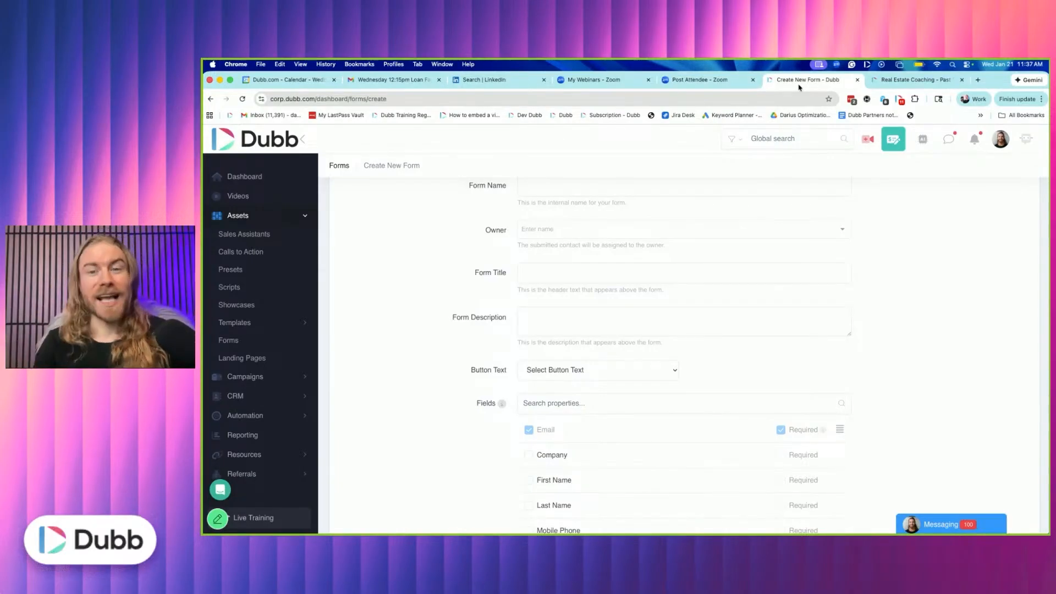
pyautogui.click(916, 80)
pyautogui.moveTo(836, 344)
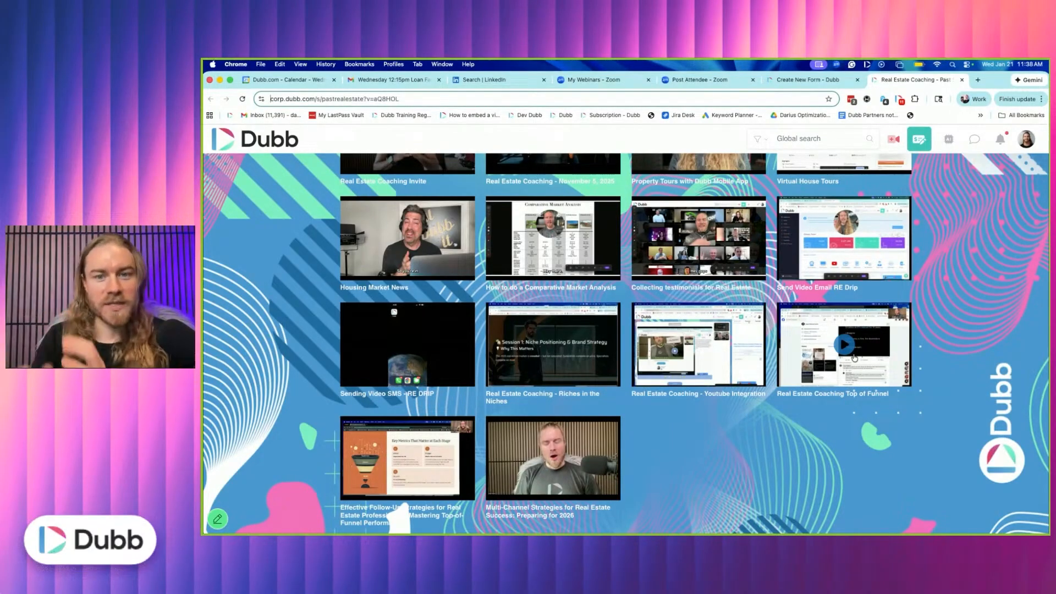
# - Return to the new form and examine its name, owner, title, description, button text and contact fields
pyautogui.click(801, 80)
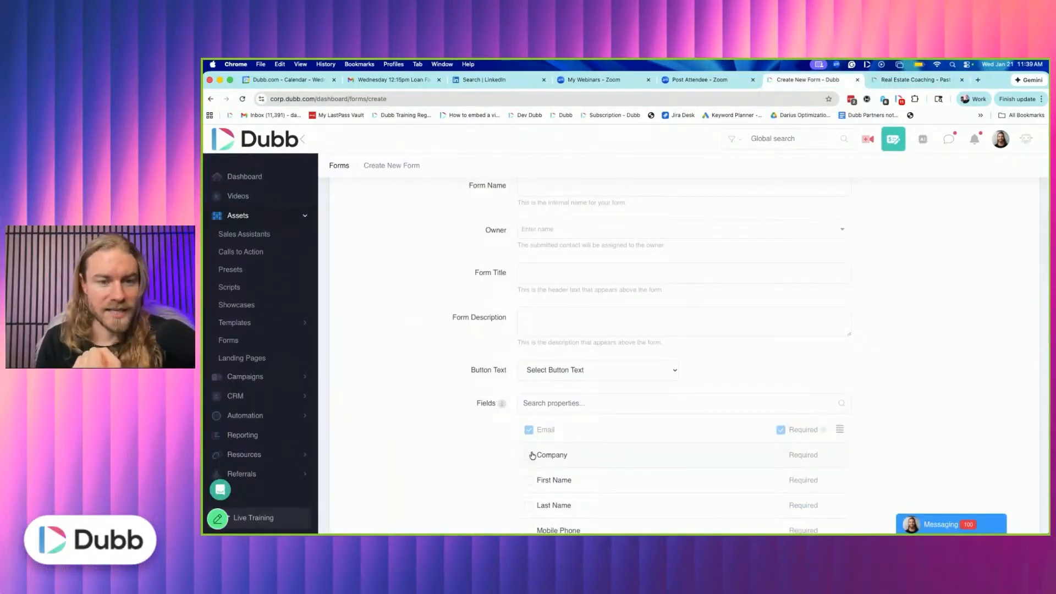
pyautogui.scroll(2, 611, 353)
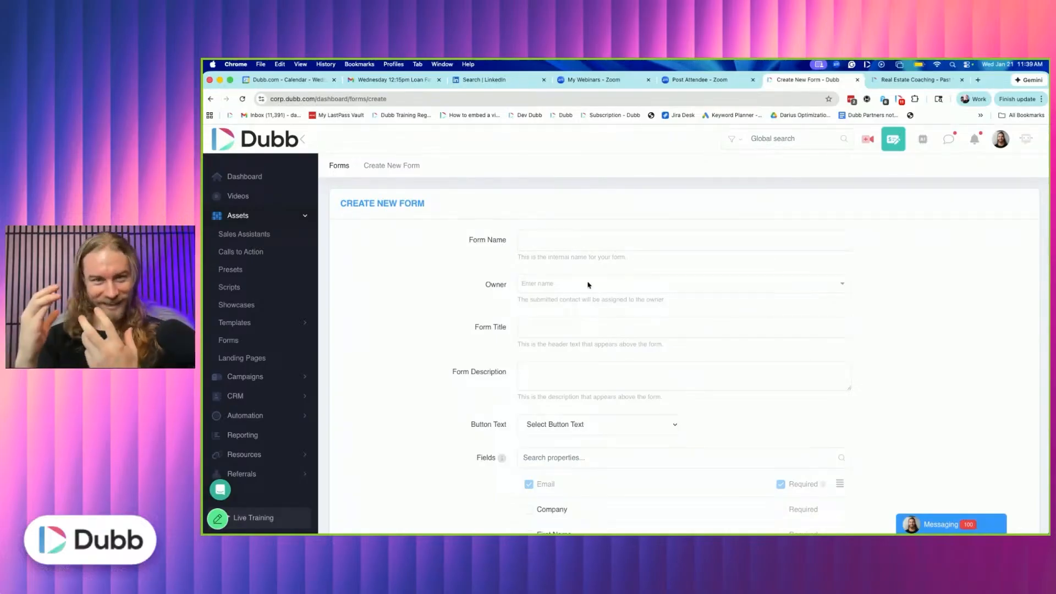
pyautogui.scroll(-2, 588, 284)
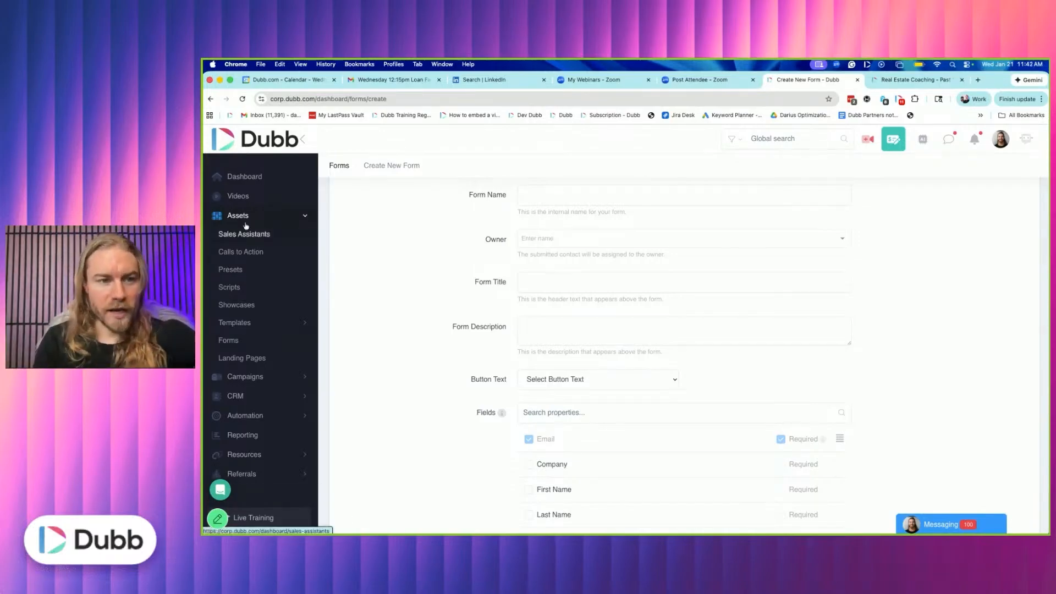
# - Open the video "Mixup of Mix/headset on App" from the video library
pyautogui.click(238, 199)
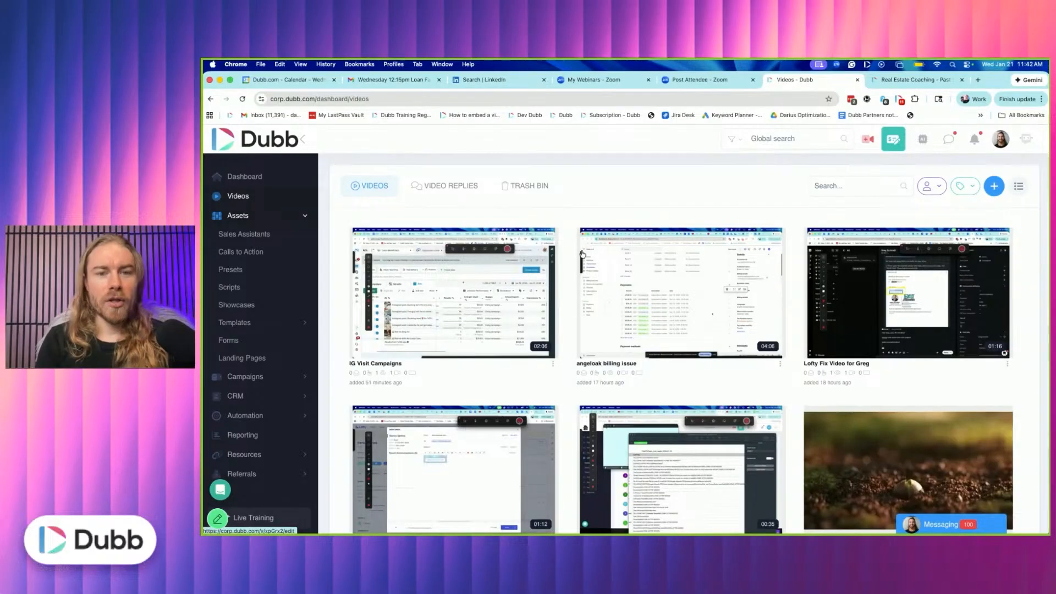
pyautogui.click(931, 186)
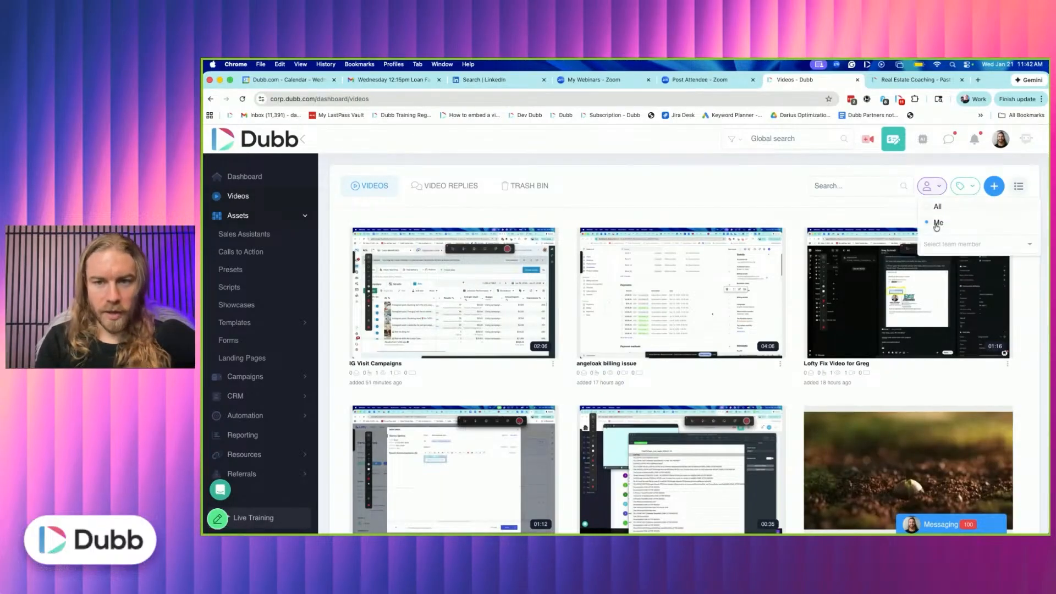
pyautogui.scroll(-1, 846, 353)
pyautogui.scroll(-6, 846, 352)
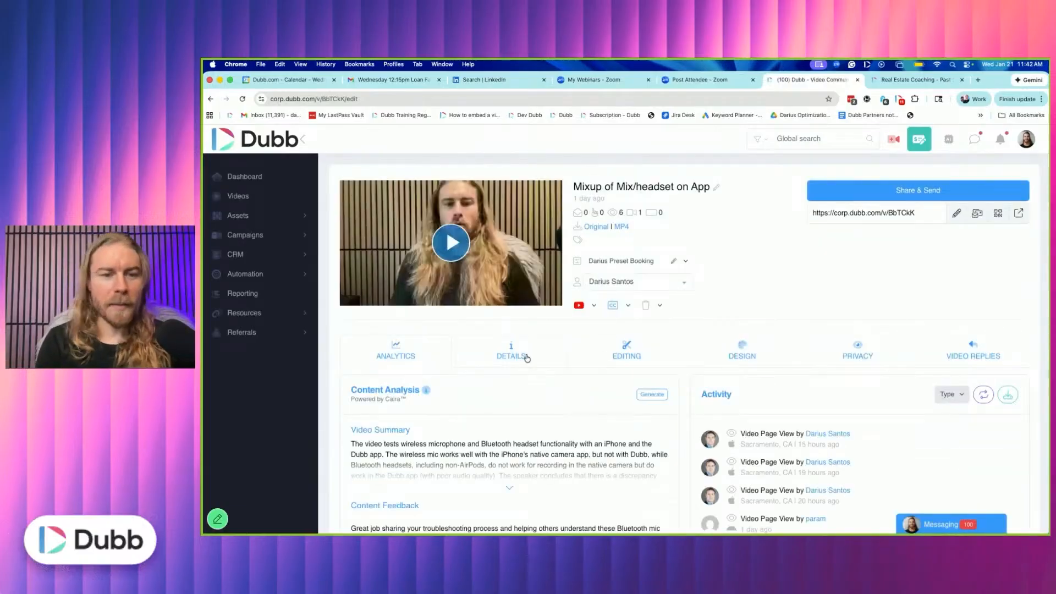
# - Remove all three existing calls to action from the video's details
pyautogui.click(523, 354)
pyautogui.scroll(-1, 525, 358)
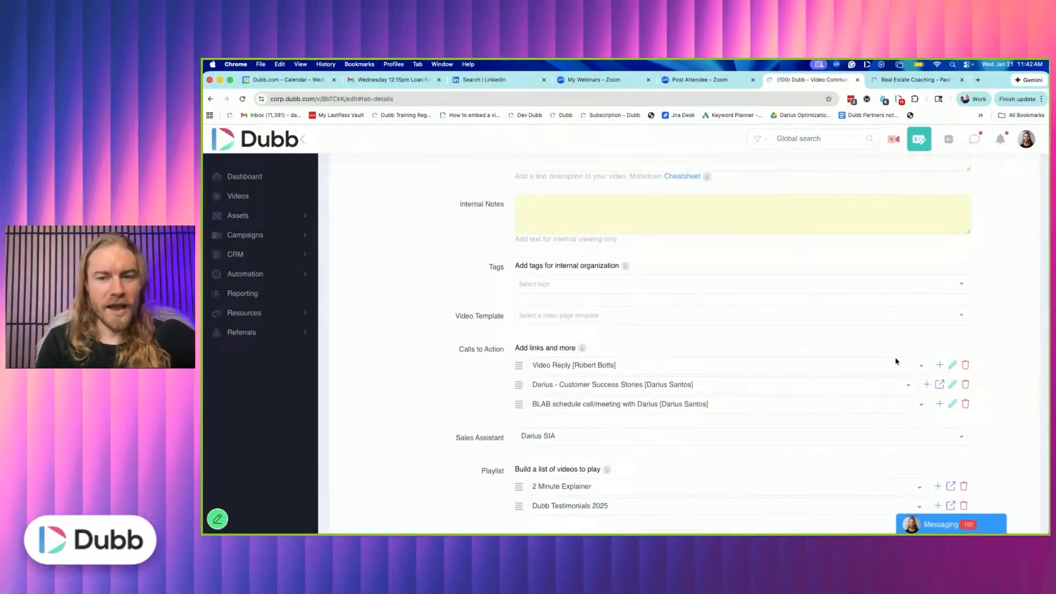
pyautogui.click(966, 366)
pyautogui.click(966, 366)
pyautogui.click(967, 365)
# - Search the calls to action for "form" and assign "Cat form!" to the video
pyautogui.click(755, 366)
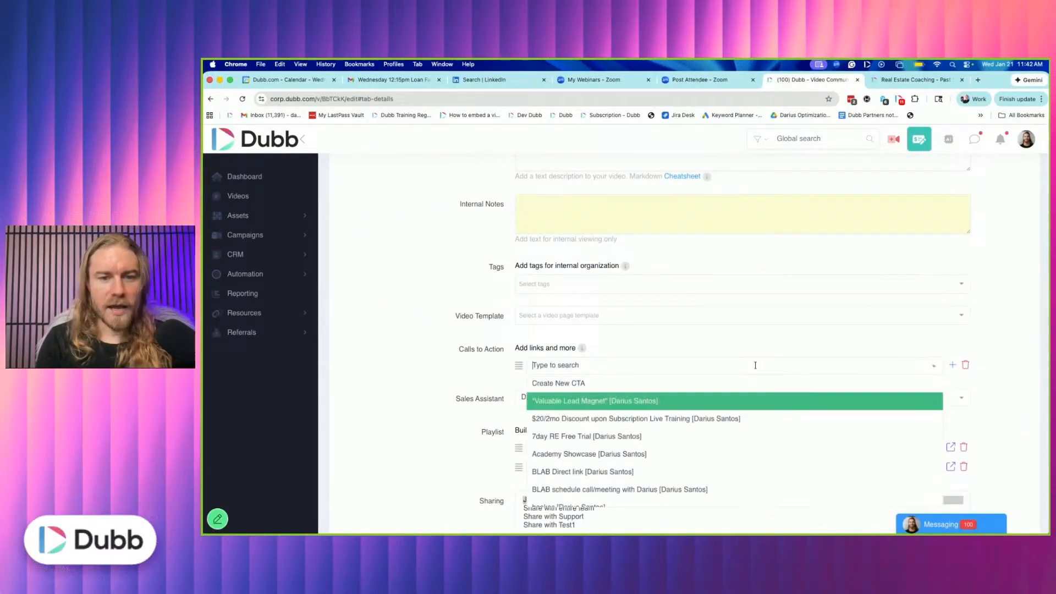
pyautogui.write('form')
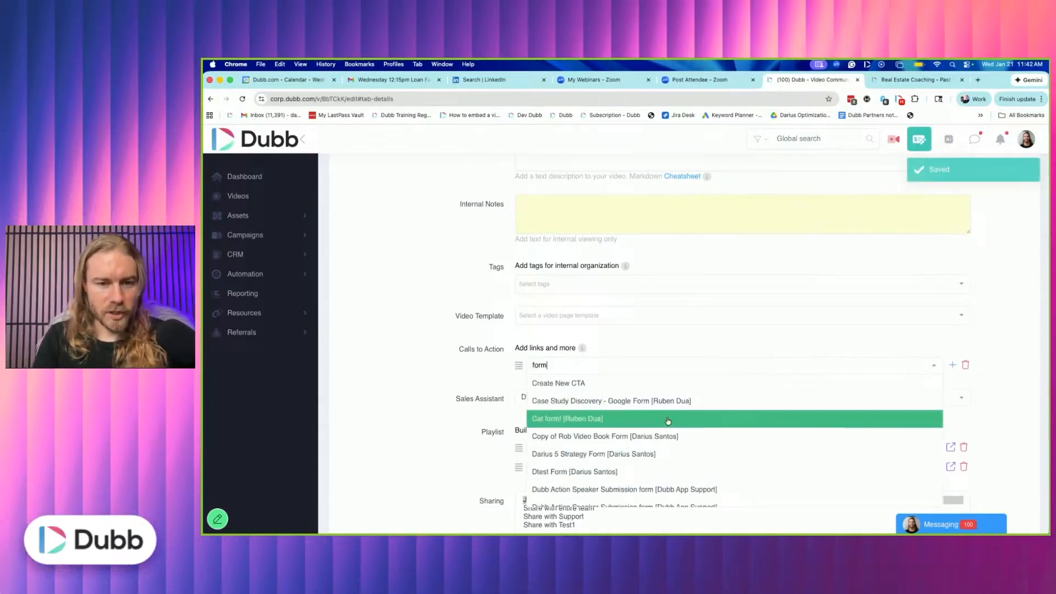
pyautogui.click(634, 425)
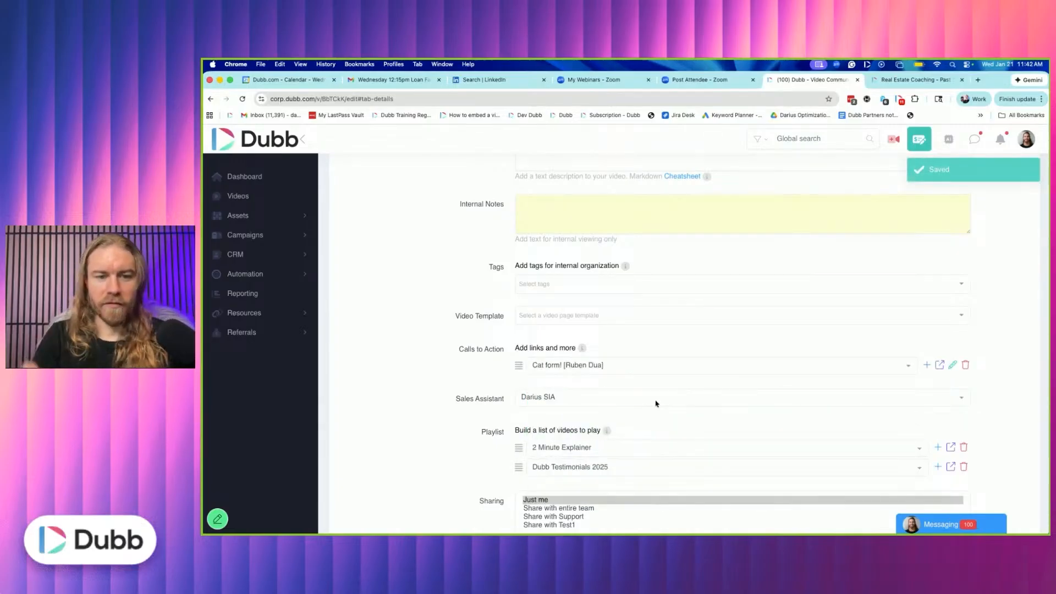
# - Open the video's public page in a new tab
pyautogui.scroll(5, 818, 302)
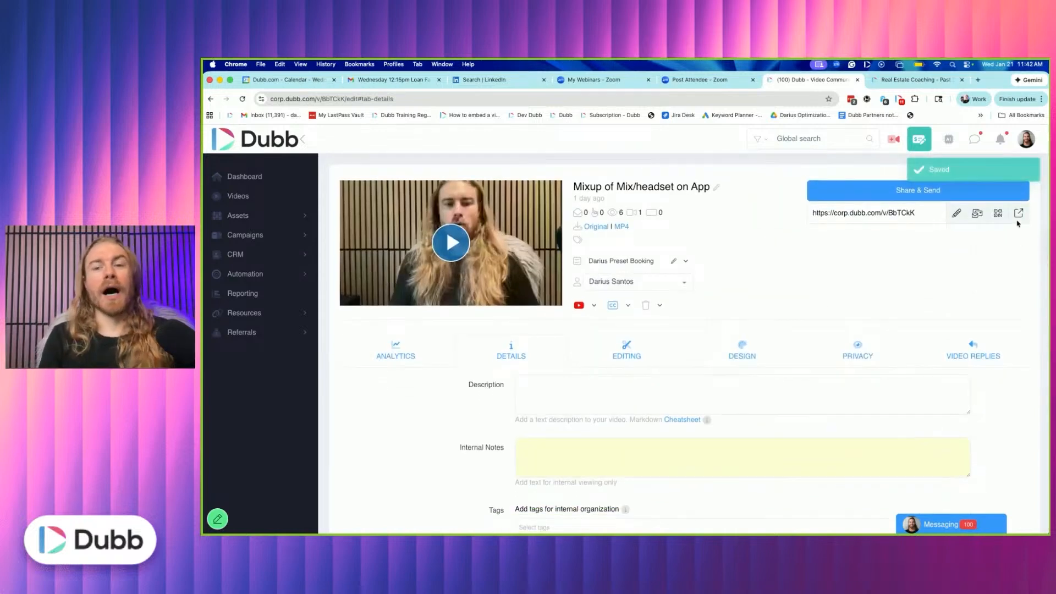
pyautogui.click(1018, 218)
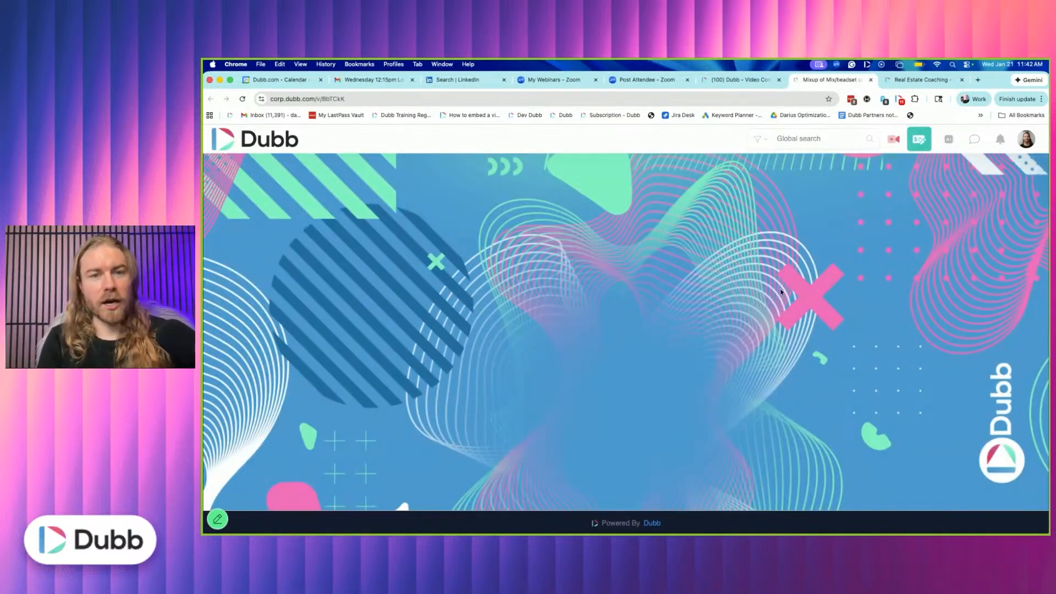
# - Check the form call to action below the video on its public page and dismiss the call-to-action popup
pyautogui.scroll(-1, 781, 292)
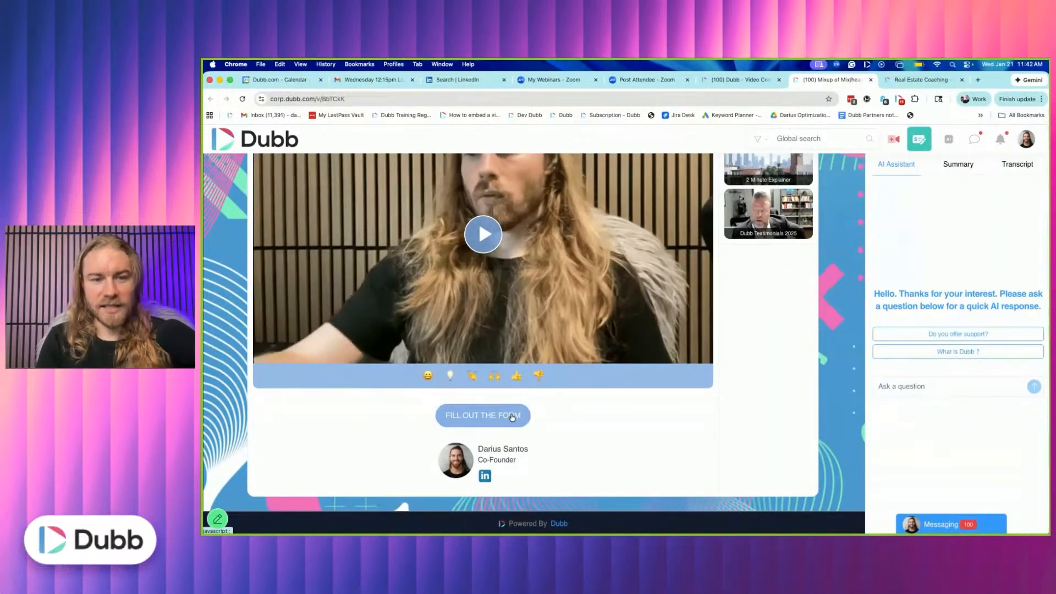
pyautogui.scroll(1, 533, 240)
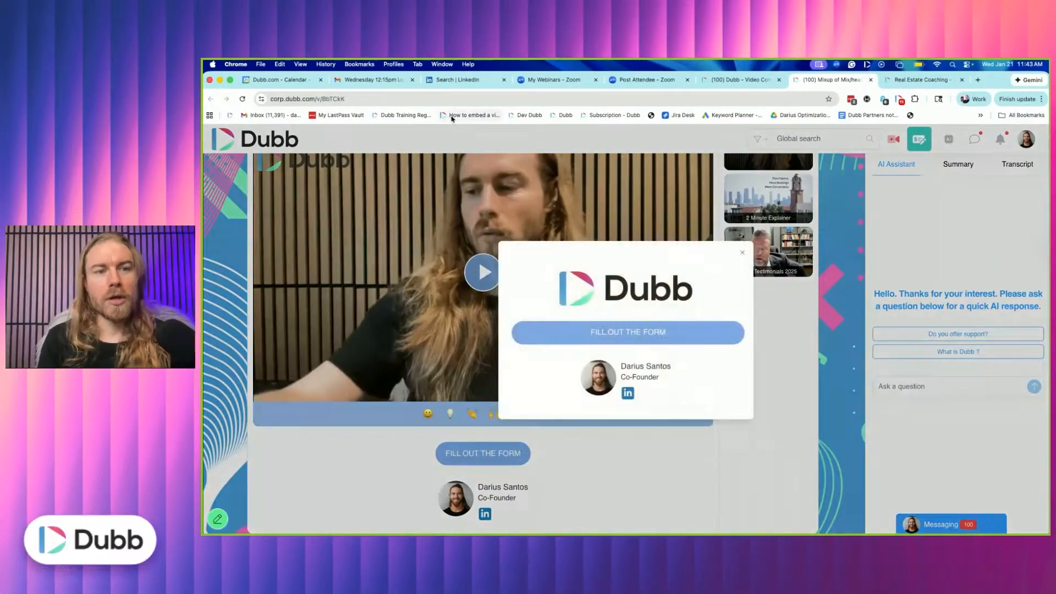
pyautogui.click(742, 253)
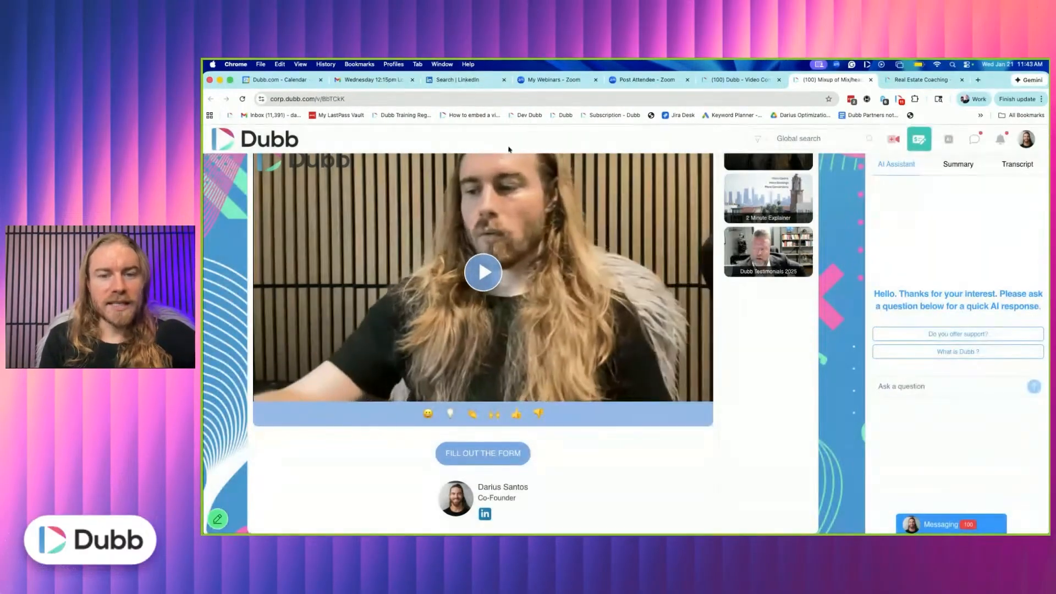
# - View the LinkedIn mortgage post results and the Real Estate Coaching showcase's video thumbnails
pyautogui.click(473, 81)
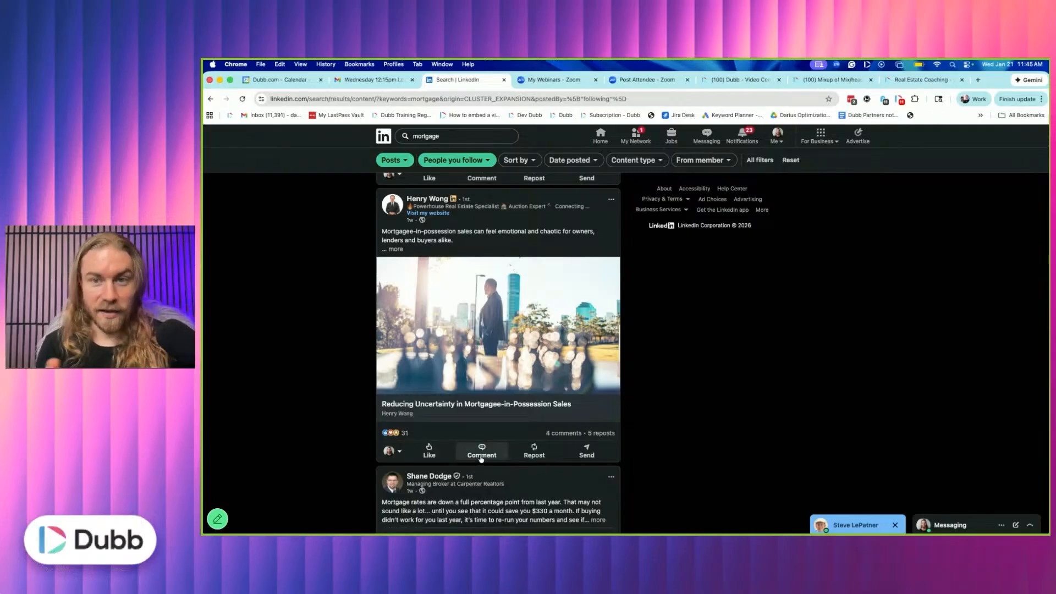
pyautogui.click(922, 80)
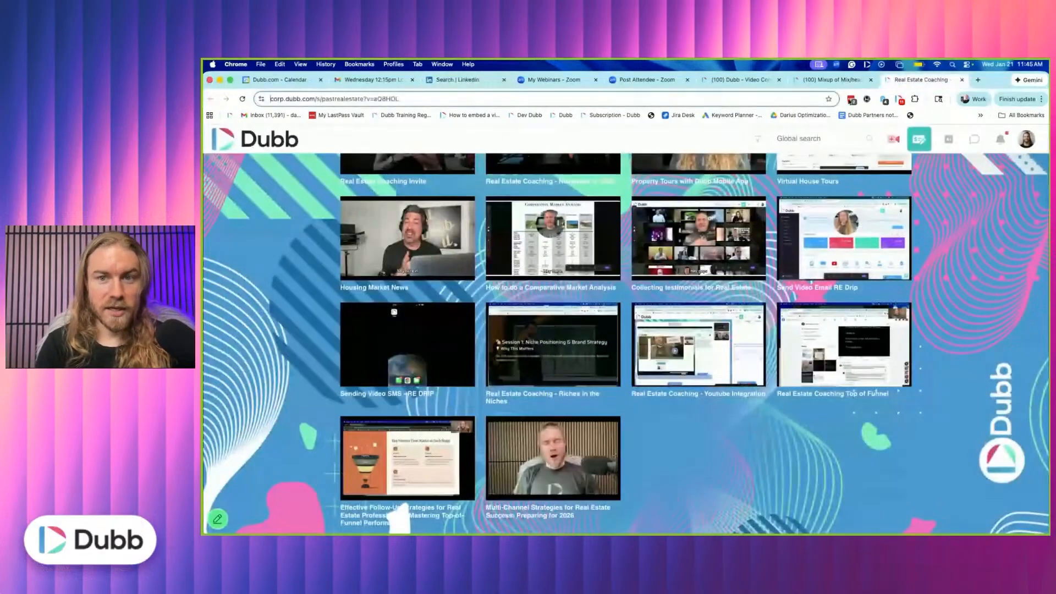
pyautogui.moveTo(845, 376)
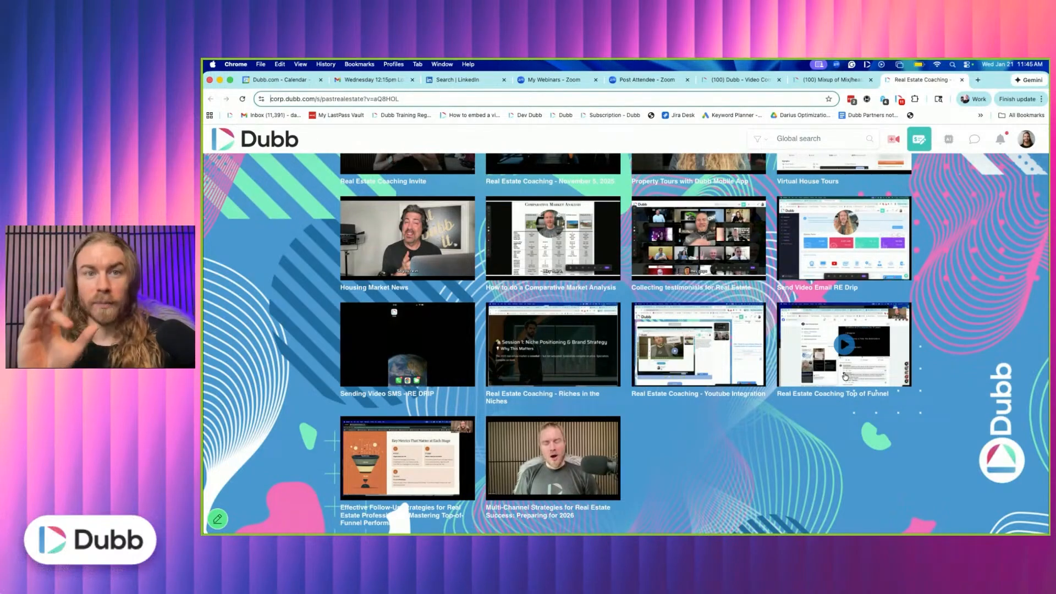
pyautogui.moveTo(780, 205)
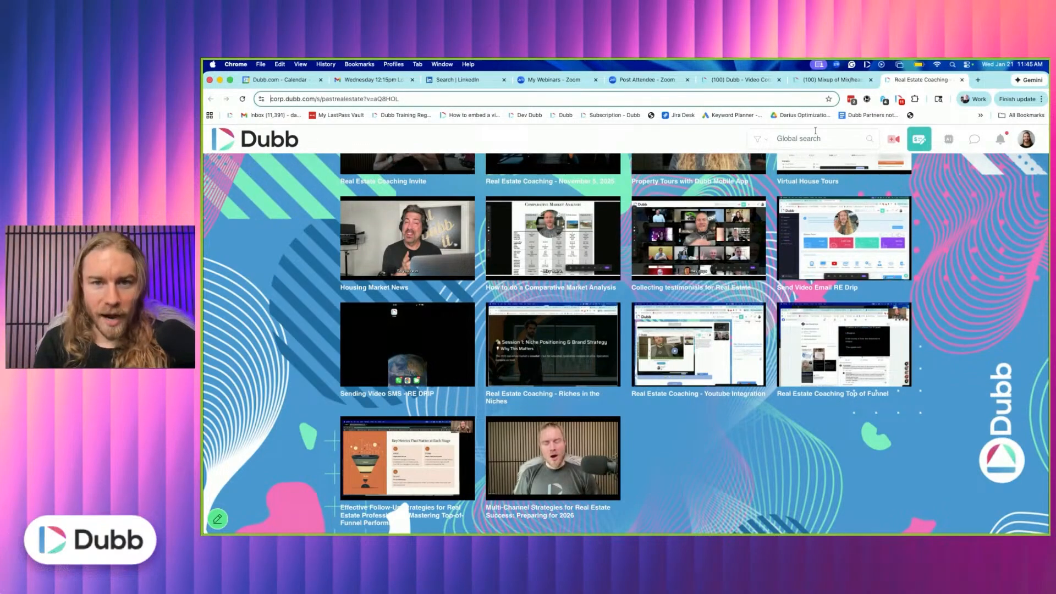
# - Return to the LinkedIn search and look through the mortgage posts from followed people, as far as the 50-year mortgages video
pyautogui.click(455, 83)
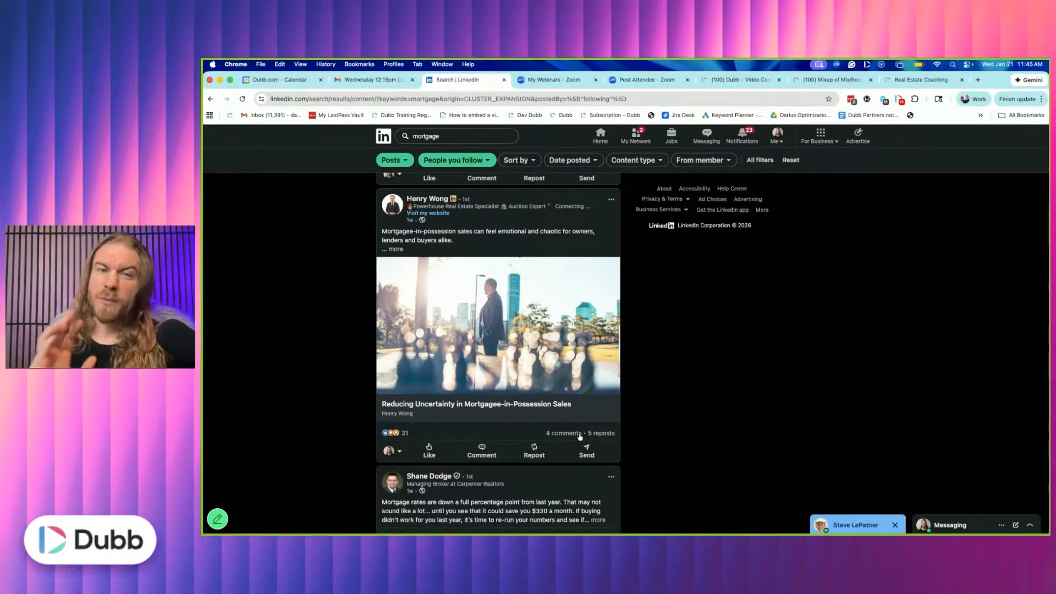
pyautogui.scroll(-3, 552, 426)
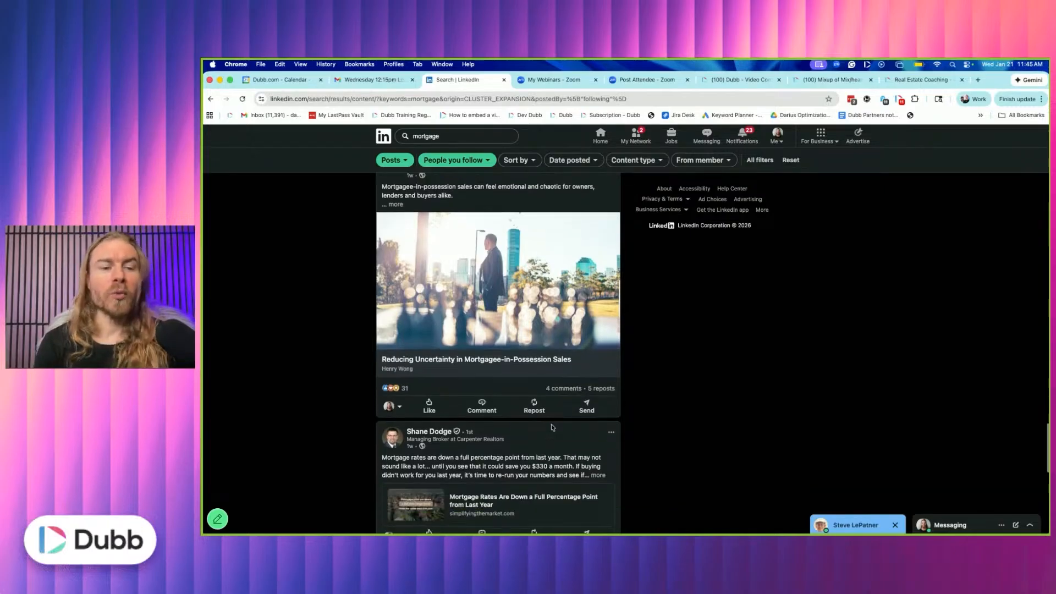
pyautogui.scroll(-1, 552, 427)
pyautogui.scroll(-3, 552, 425)
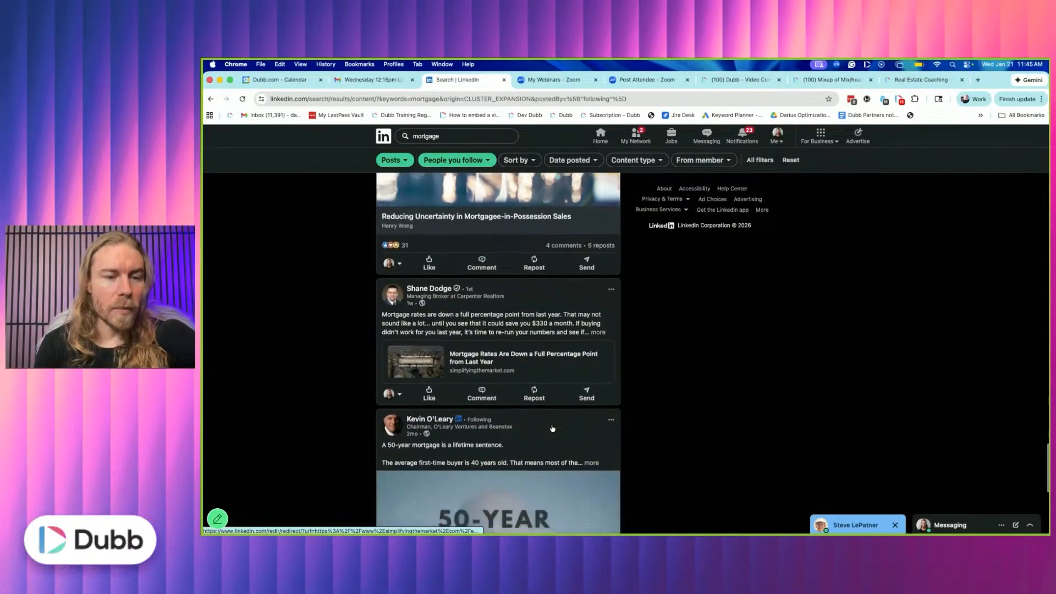
pyautogui.scroll(-3, 551, 424)
pyautogui.scroll(-2, 453, 457)
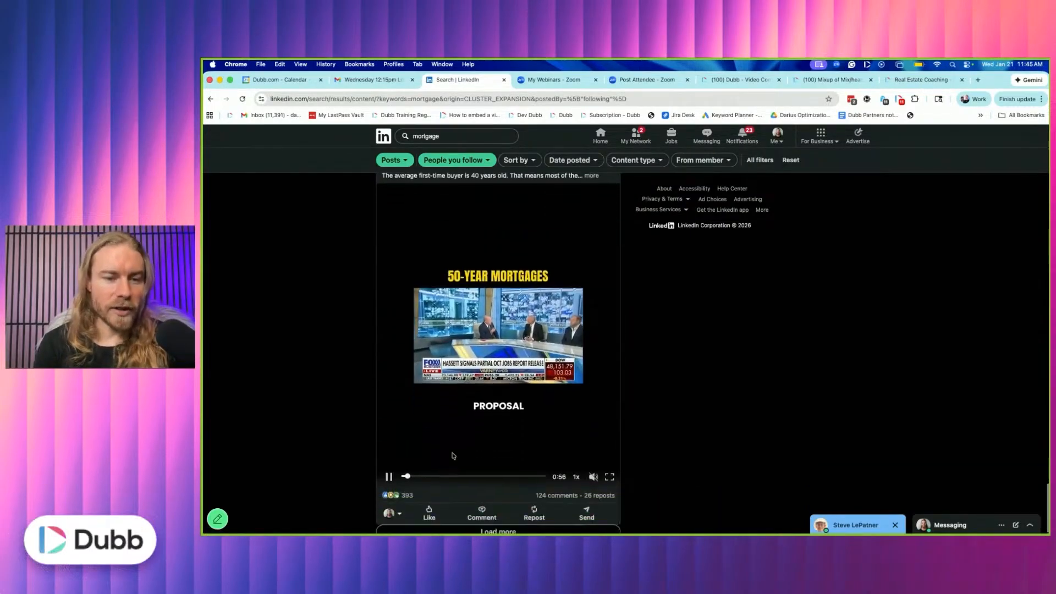
pyautogui.scroll(-1, 429, 490)
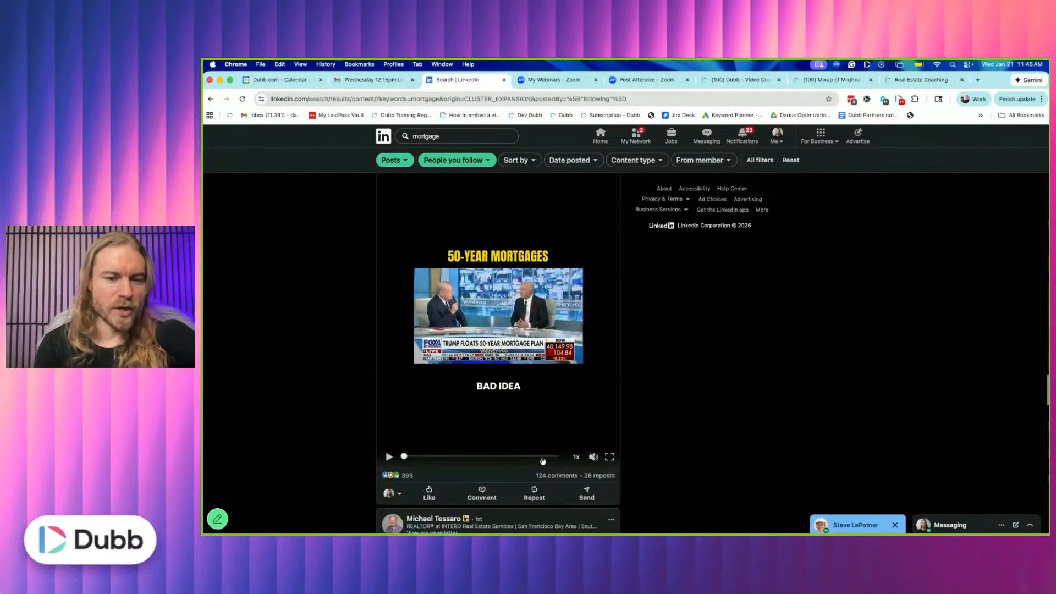